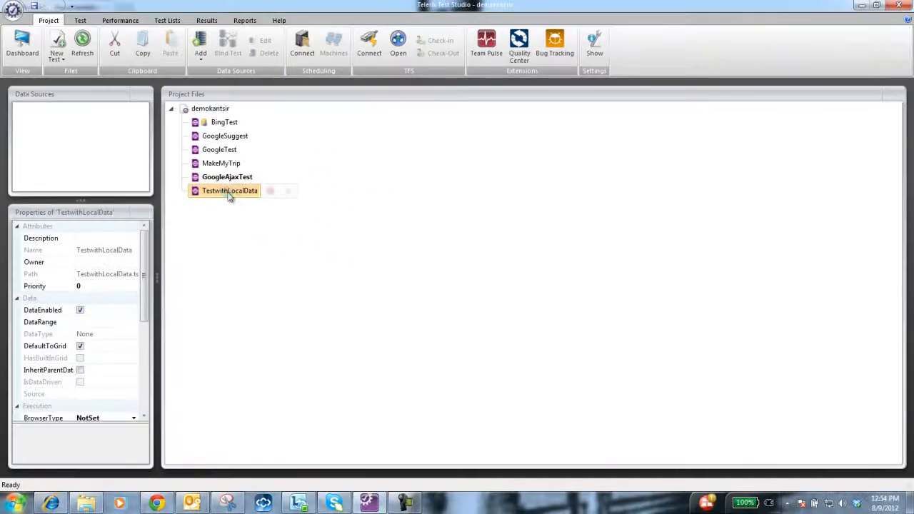
Step: Open the TestwithLocalData test and, in its recording browser, navigate to bing.com
double_click(229, 191)
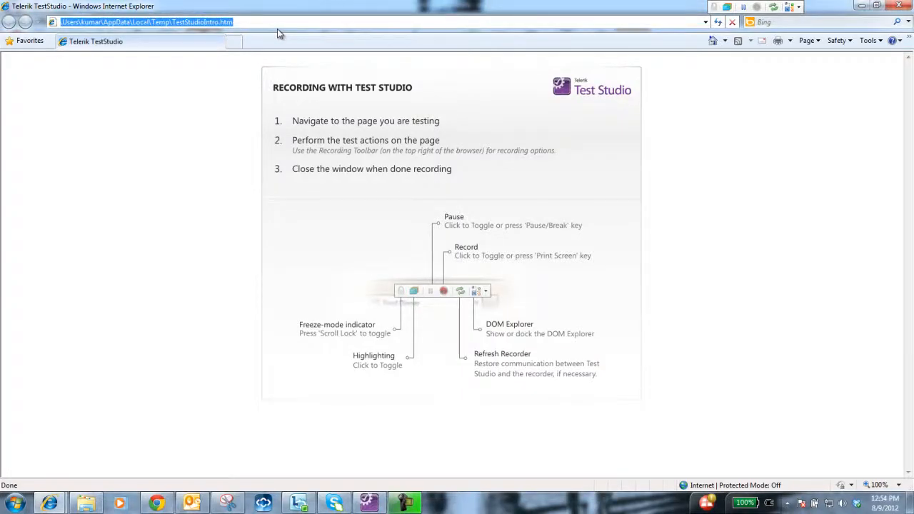
type("bing.com")
key("Return")
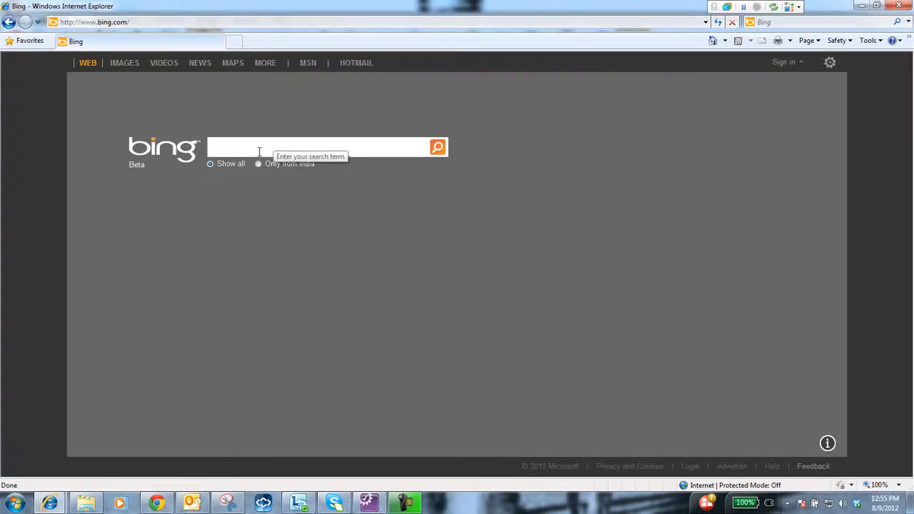
Step: Record a Bing search for "telerik"
type("te")
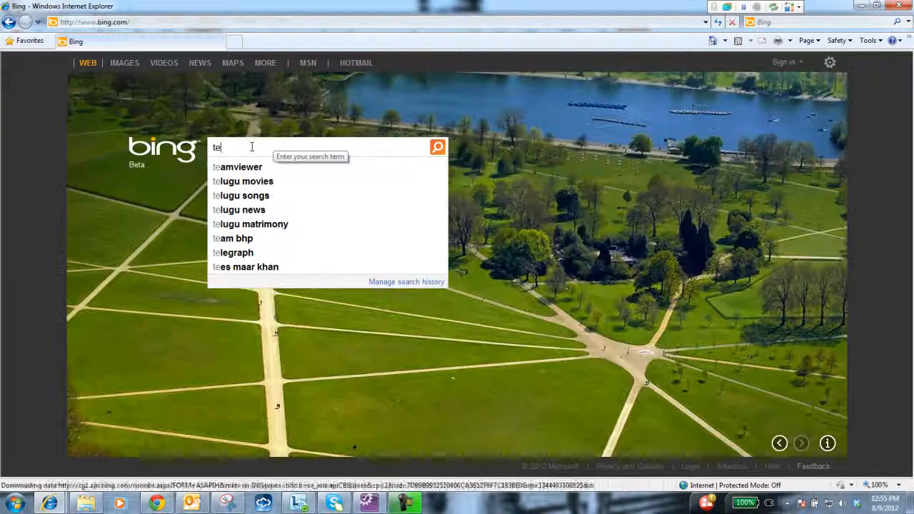
type("lerik")
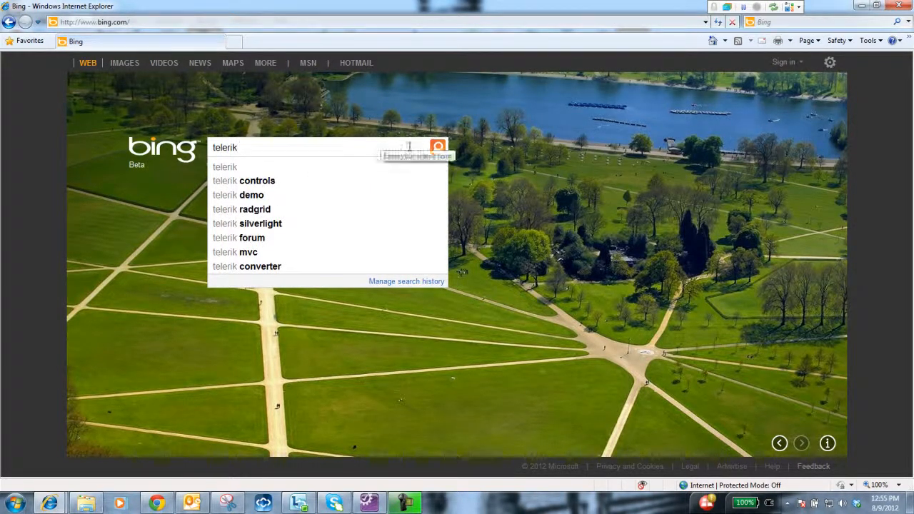
left_click(438, 148)
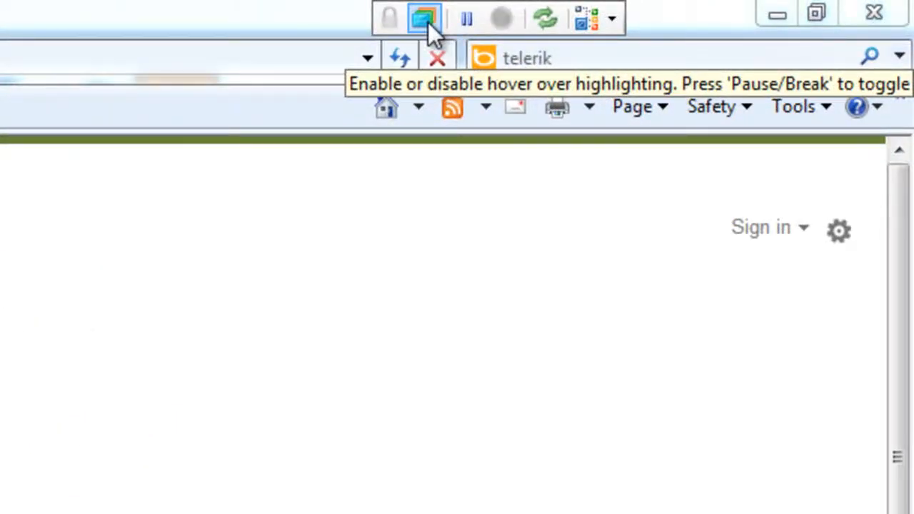
Step: Add a verification that the first result link's text contains '.NET UI Controls, Reporting, Visual Studio Tools, Agile ...', and close the recording browser
left_click(428, 22)
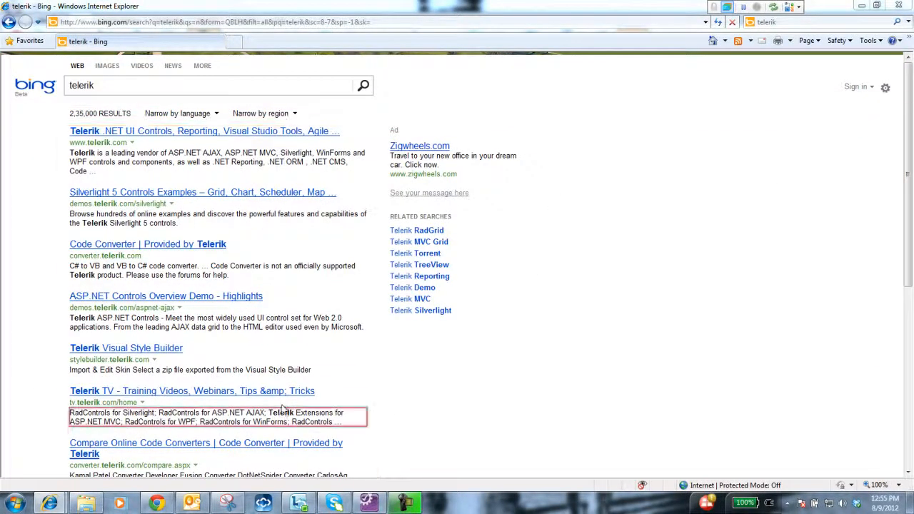
left_click(127, 135)
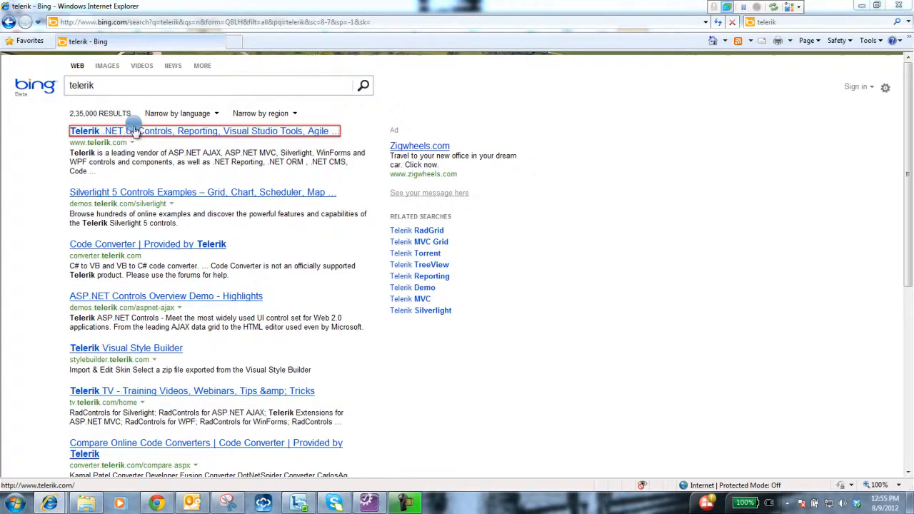
mouse_move(134, 128)
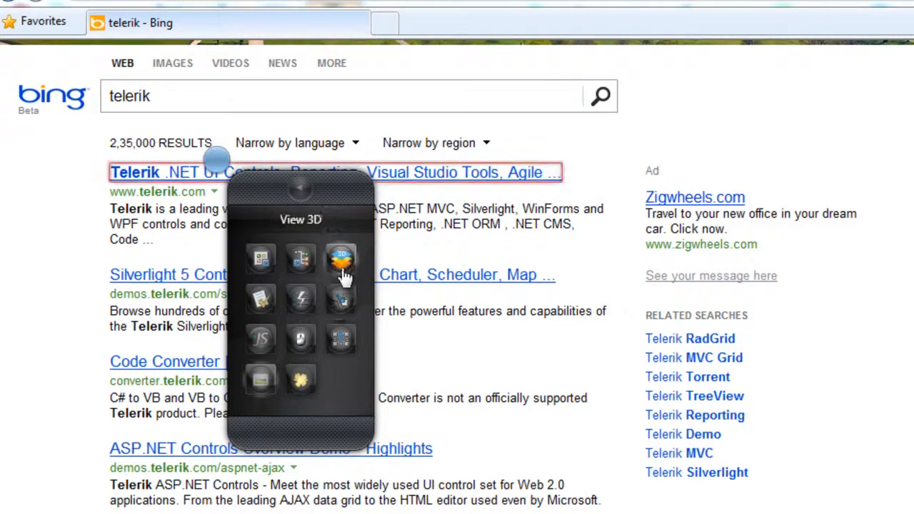
left_click(307, 310)
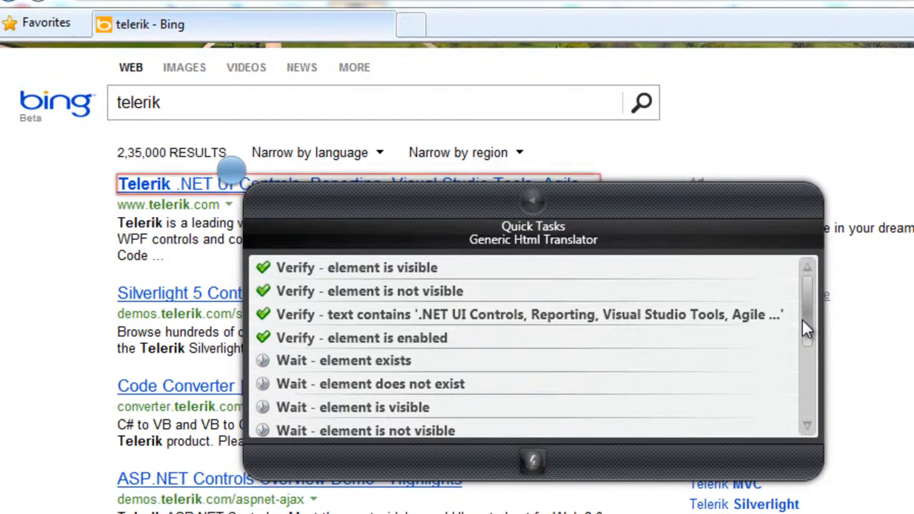
left_click_drag(805, 328, 809, 310)
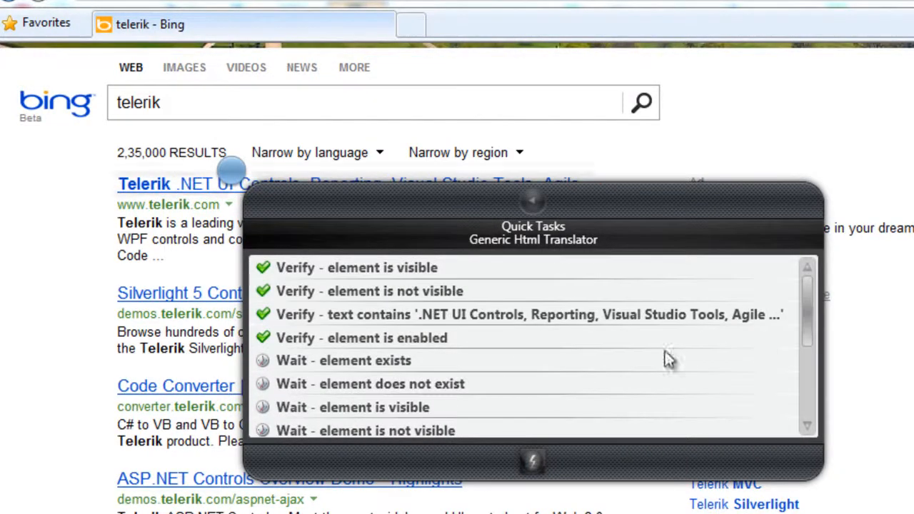
left_click(495, 316)
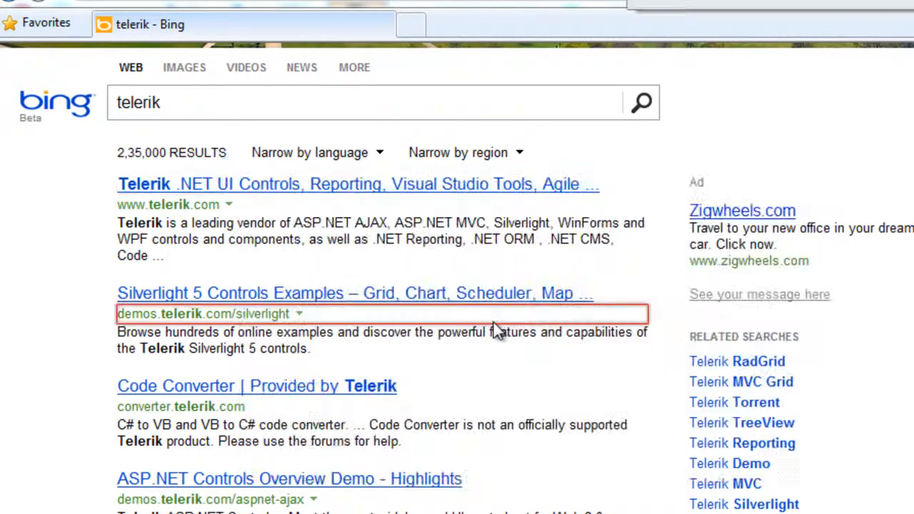
left_click(559, 258)
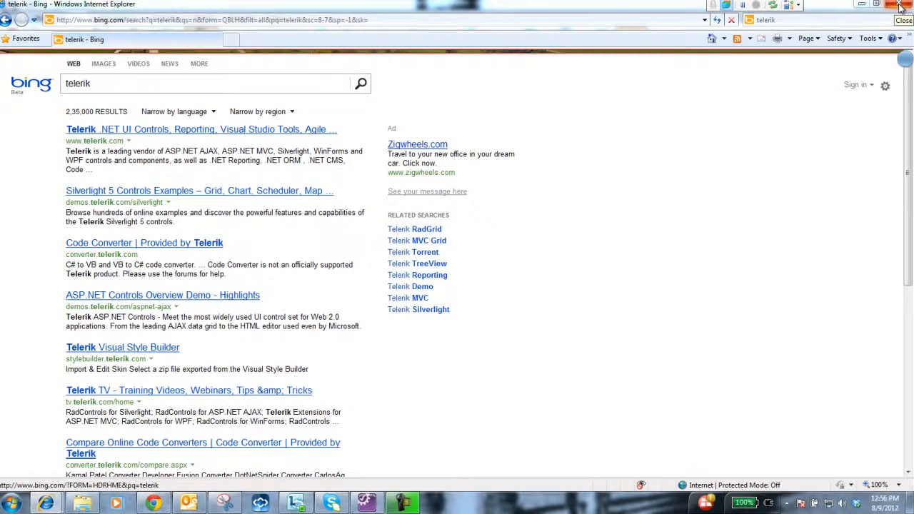
left_click(899, 5)
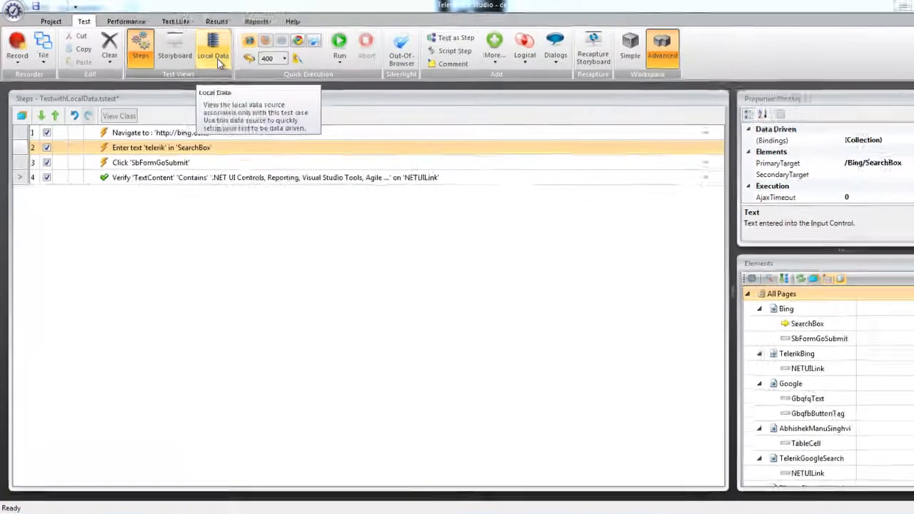
Step: Create a local data table for the test and reduce it to 2 columns
left_click(218, 62)
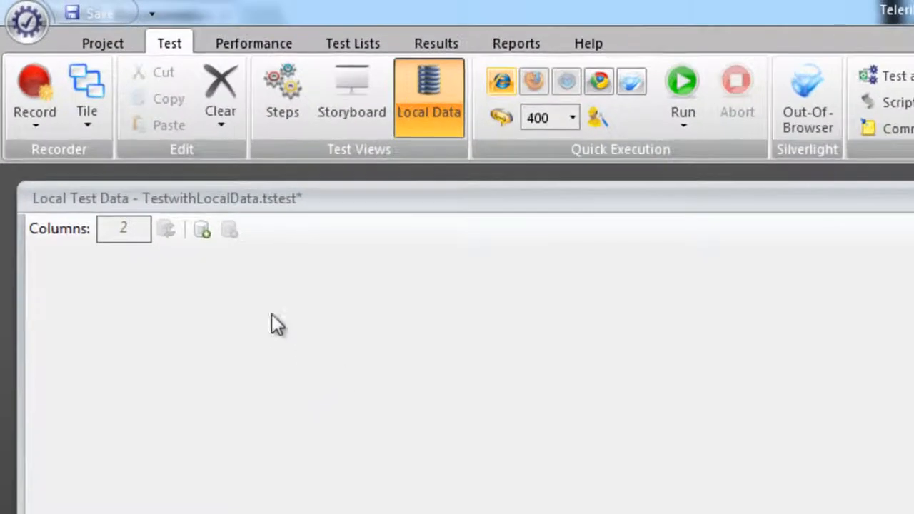
left_click(206, 238)
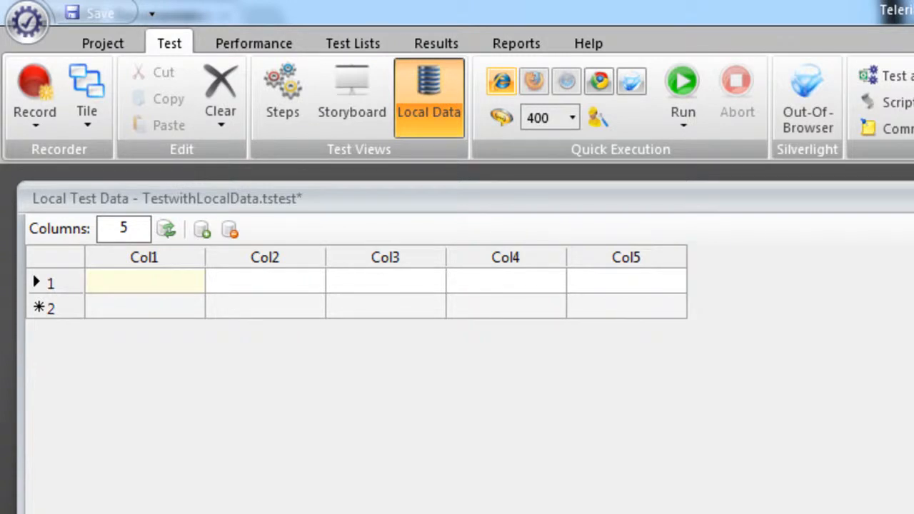
left_click(142, 232)
key("BackSpace")
type("2")
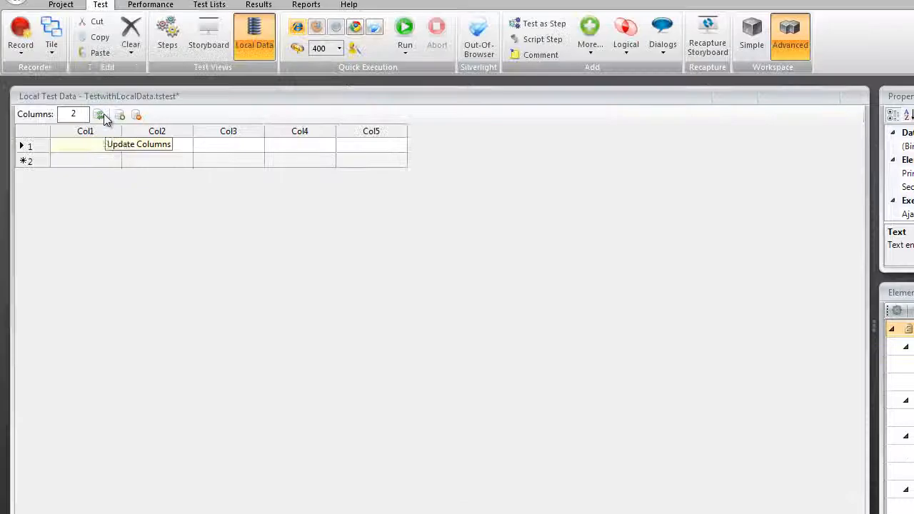
left_click(143, 189)
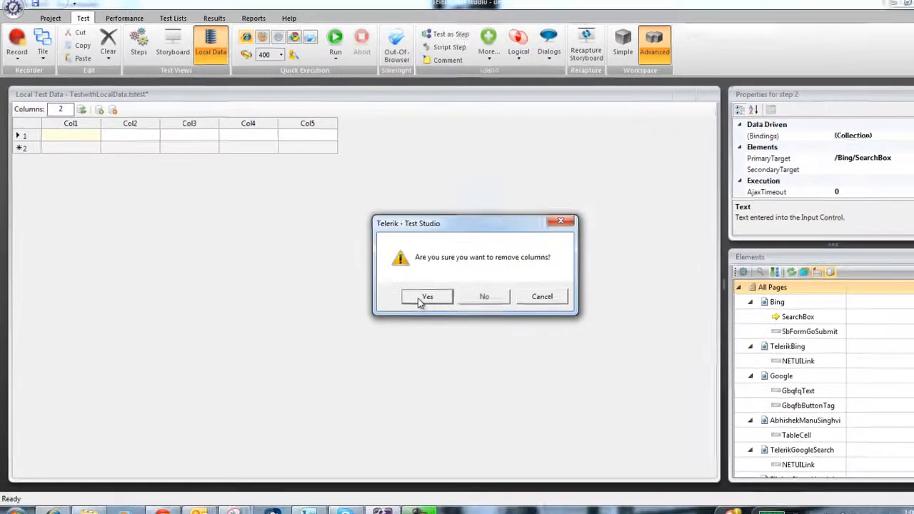
left_click(425, 297)
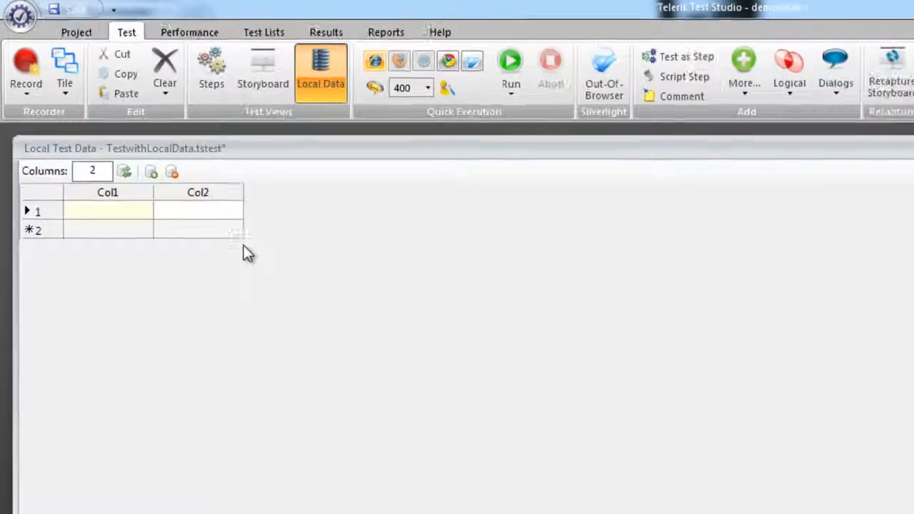
Step: Enter Telerik in Col1 of the first local data row
left_click(176, 257)
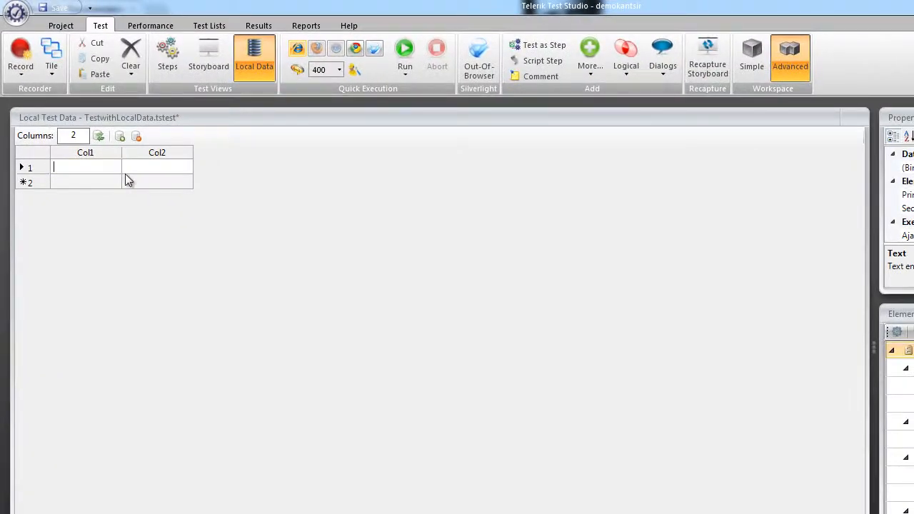
type("Telrik")
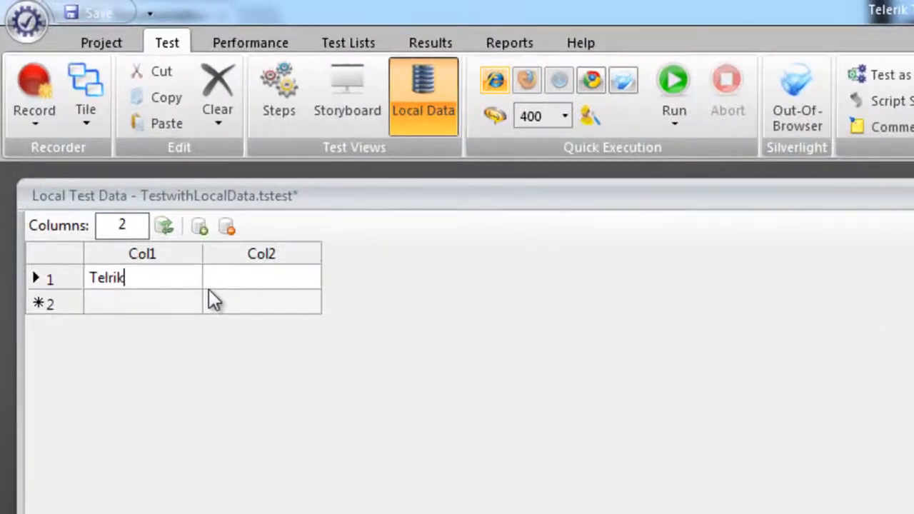
key("BackSpace")
key("BackSpace")
key("BackSpace")
type("erik")
Step: Enter ".Net UI Controls" in Col2 of the first local data row
left_click(258, 283)
type(">net")
key("BackSpace")
key("BackSpace")
key("BackSpace")
key("BackSpace")
type(".Net UI Controls")
Step: Fill the second data row with Microsoft in Col1 and .Net in Col2
left_click(174, 302)
type("M")
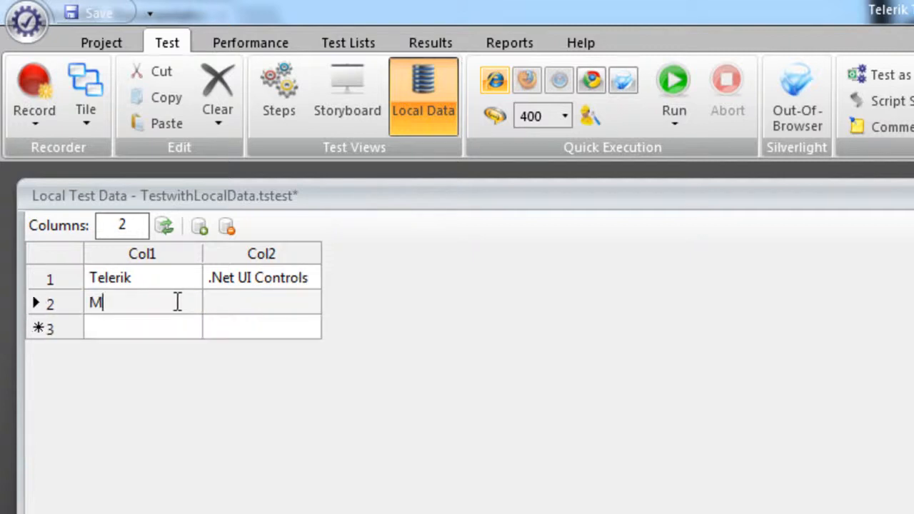
type("icrosoft")
left_click(275, 304)
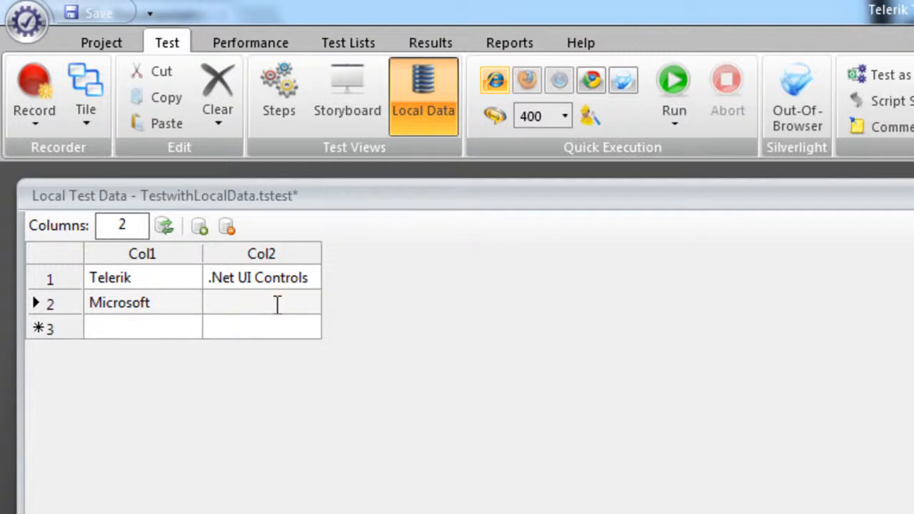
type(">bet")
key("BackSpace")
key("BackSpace")
key("BackSpace")
key("BackSpace")
type(".Net")
Step: Fill the third data row with Olympics in Col1 and Gold in Col2
left_click(163, 329)
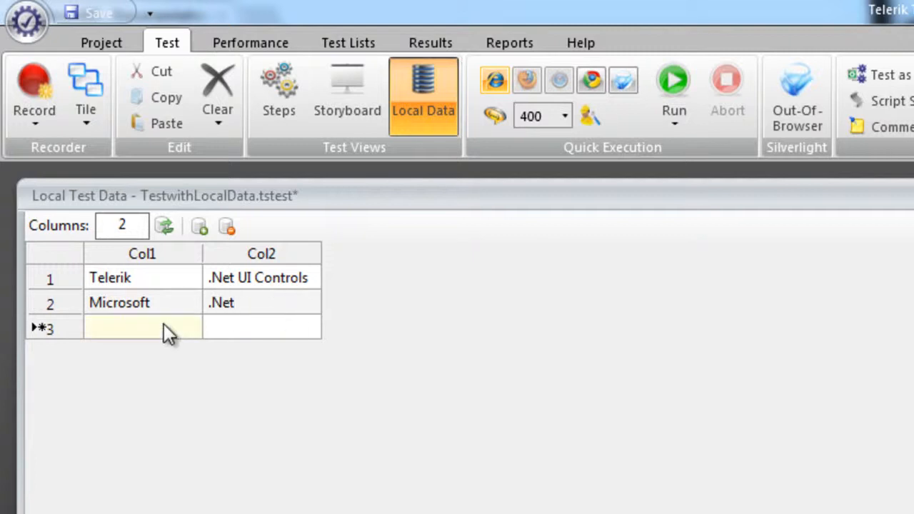
left_click(164, 325)
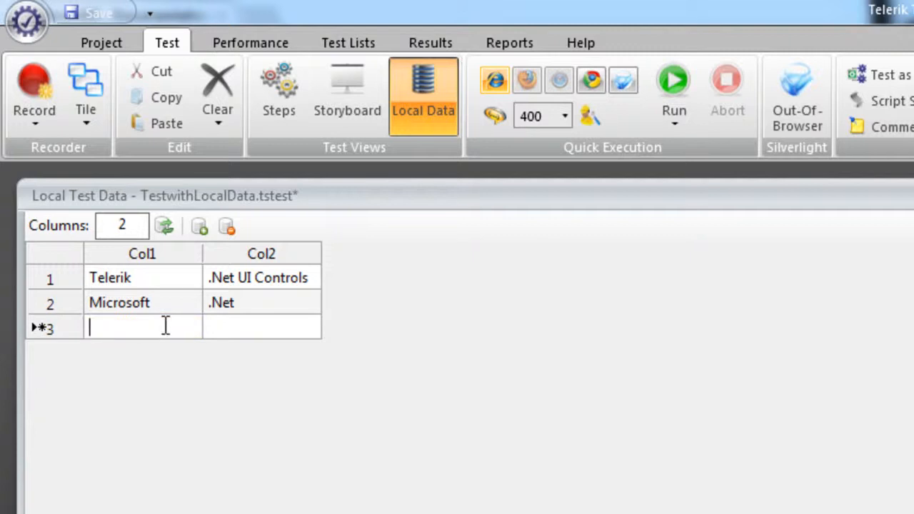
type("Olympics")
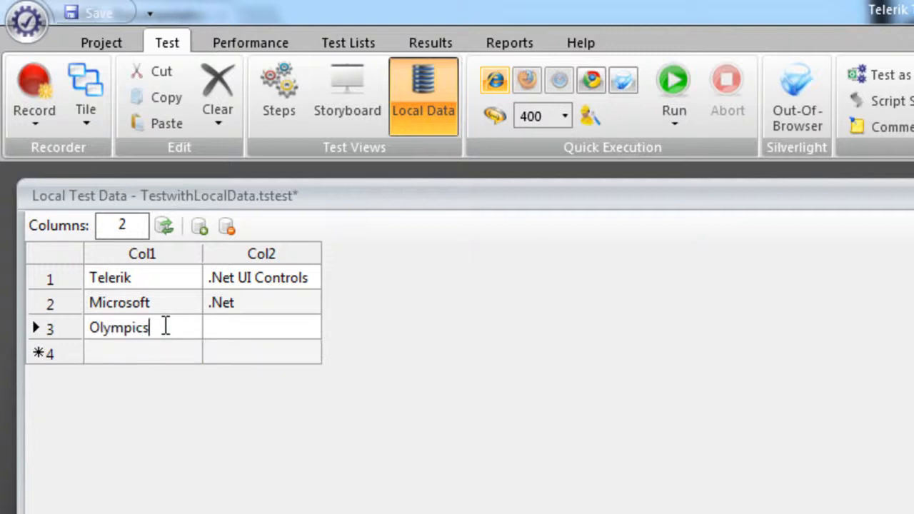
left_click(277, 332)
type("Gold")
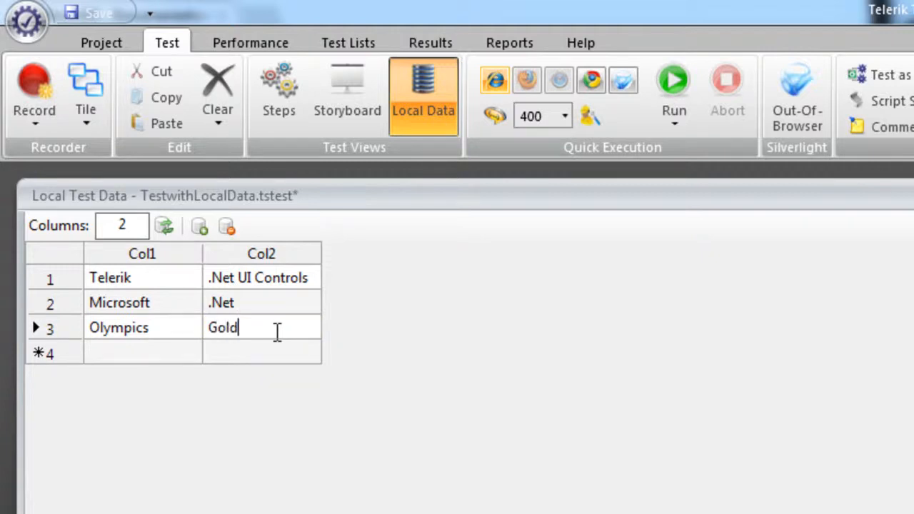
Step: Fill the fourth data row with Cricket in Col1 and India in Col2
left_click(140, 357)
left_click(161, 353)
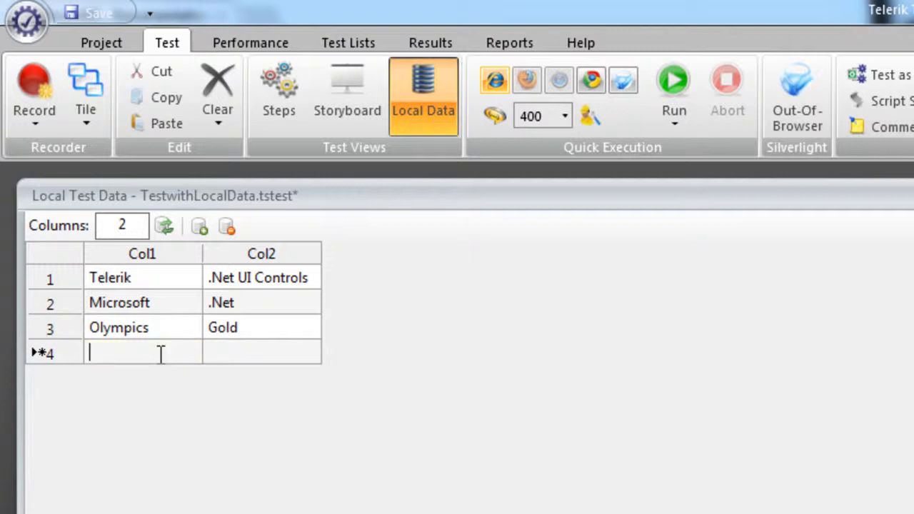
type("Cricket")
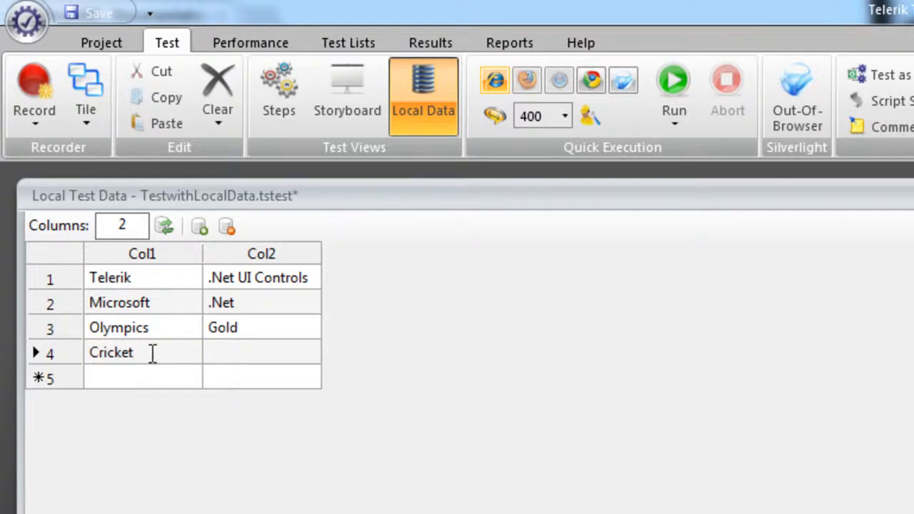
left_click(261, 357)
left_click(261, 353)
type("India")
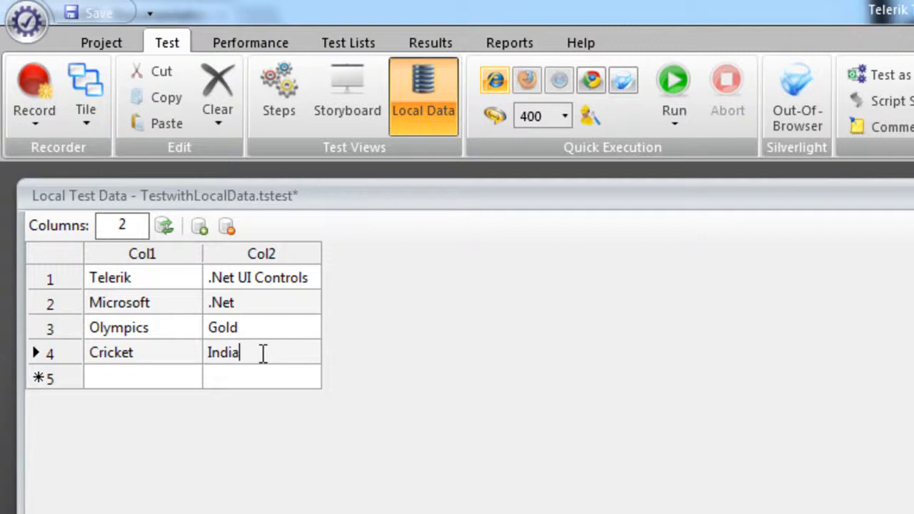
Step: Fill the fifth data row with Soccer in Col1 and Brazil in Col2, and save the test
left_click(151, 375)
left_click(152, 377)
type("Soccer")
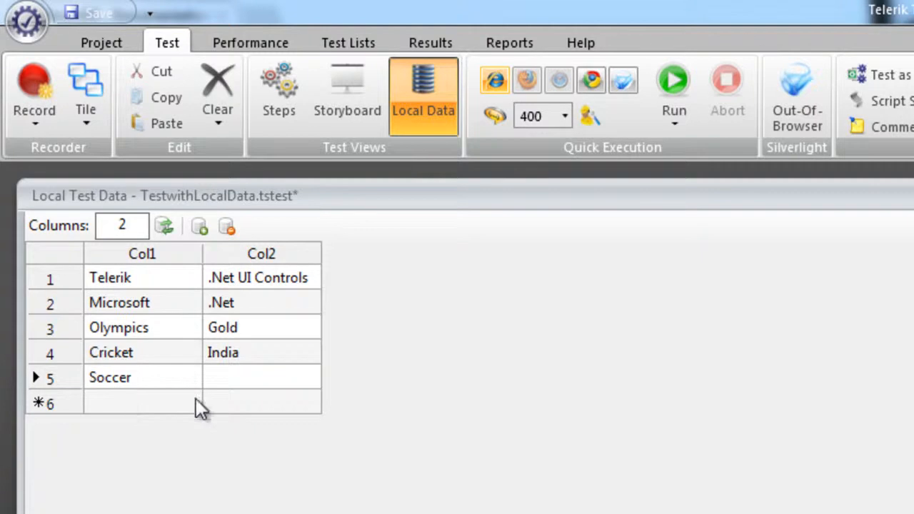
left_click(256, 377)
left_click(256, 377)
type("Brazil")
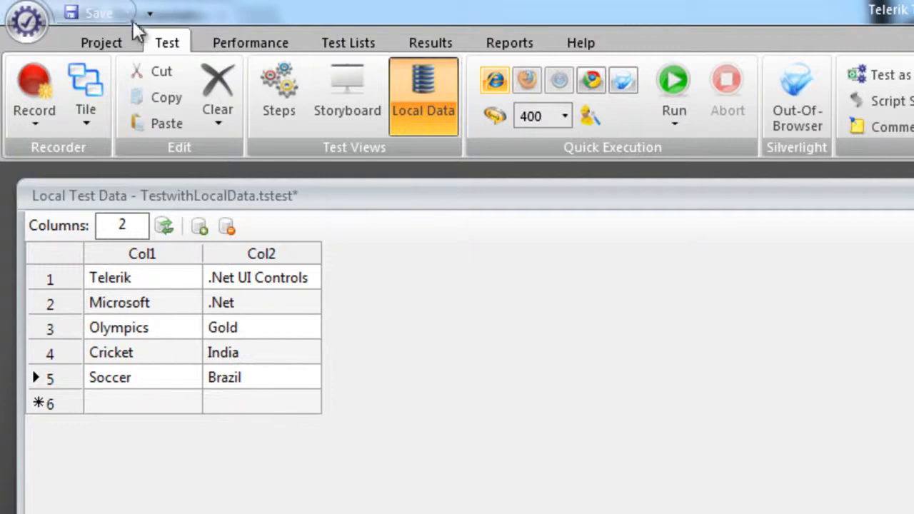
left_click(100, 17)
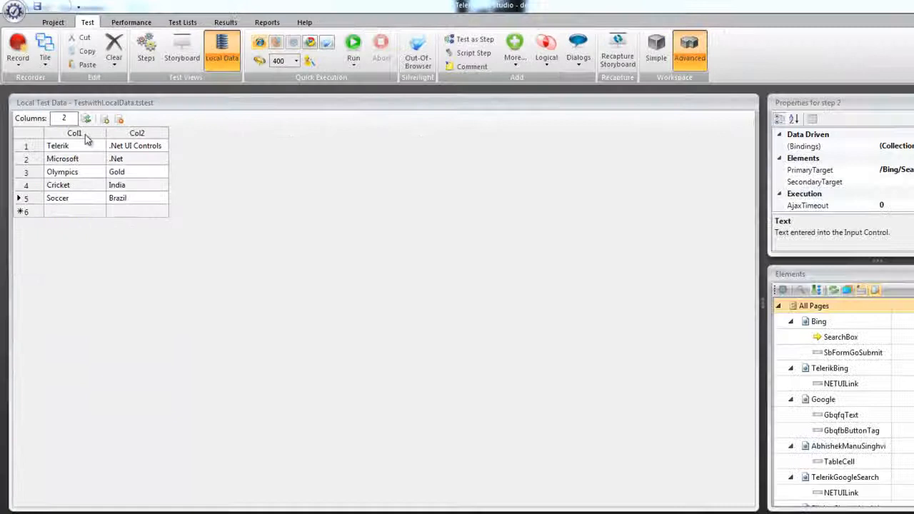
Step: Rename the Col1 column of the local data table to searchterm
right_click(167, 264)
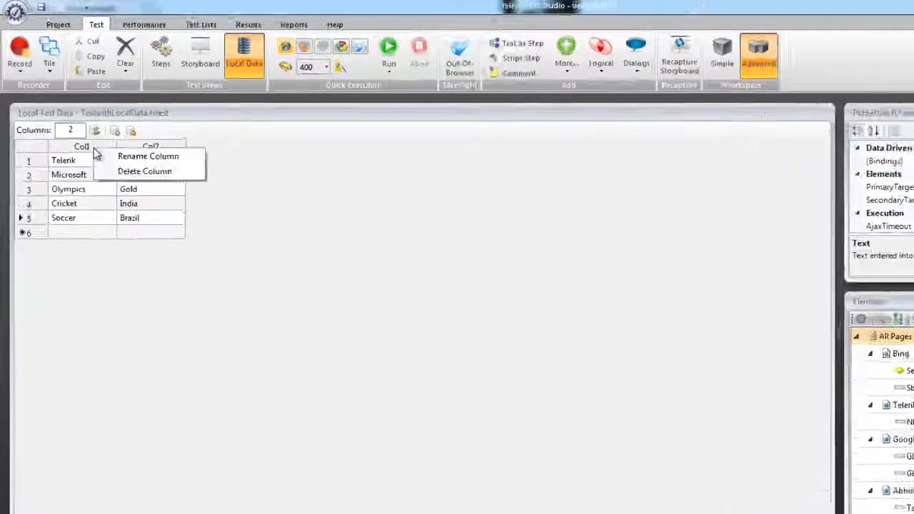
left_click(229, 224)
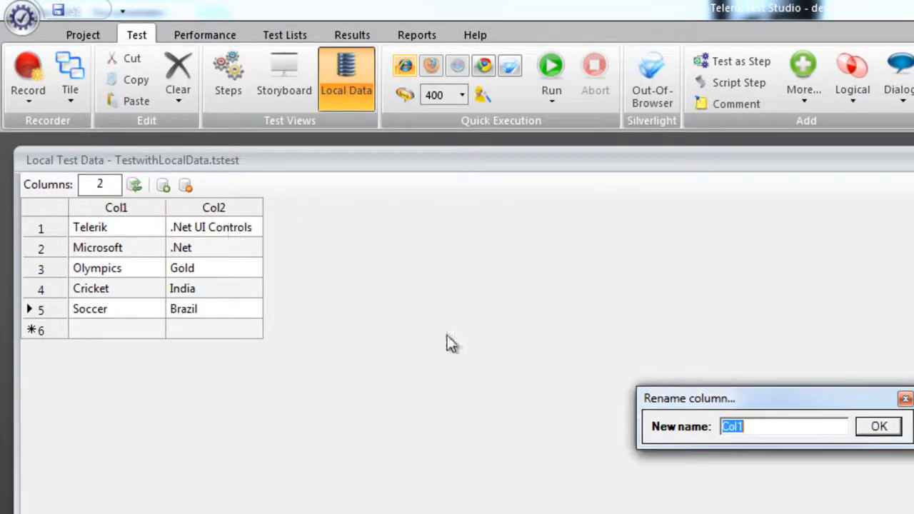
key("BackSpace")
type("searc")
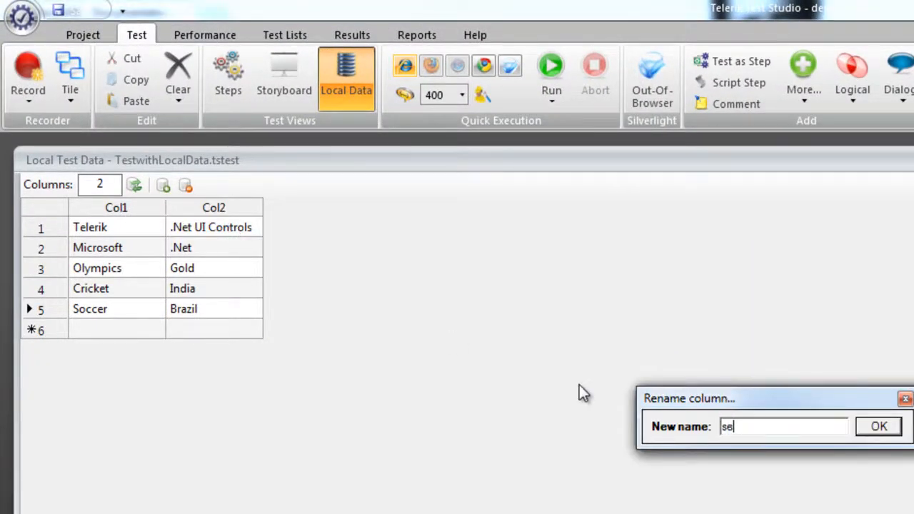
type("hterm")
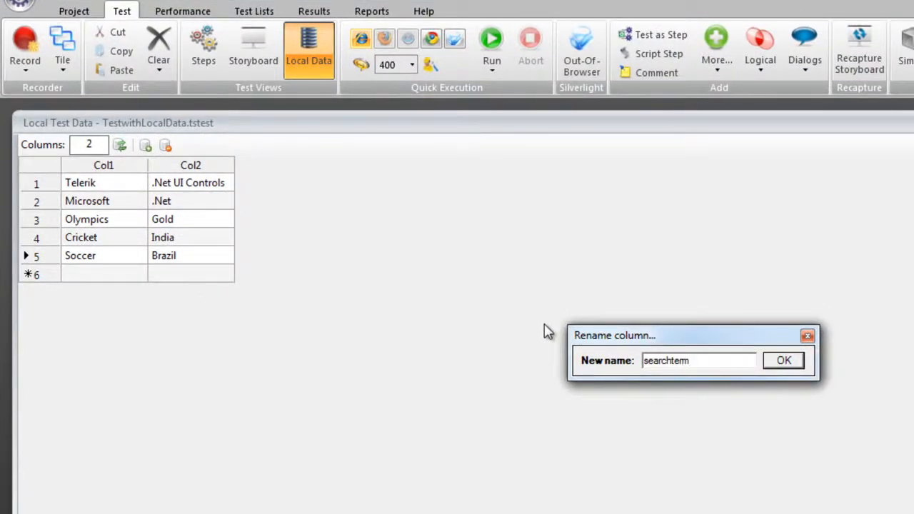
left_click(794, 362)
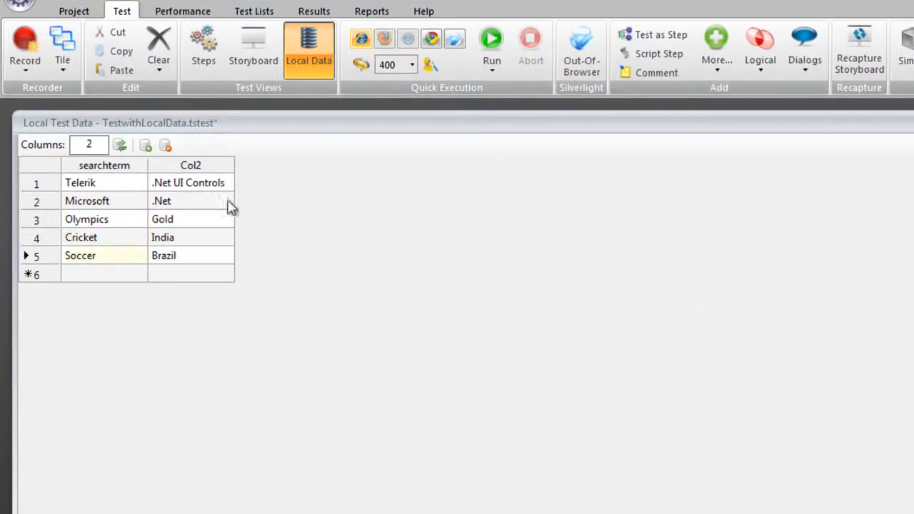
Step: Rename the Col2 column of the local data table to resultterm
right_click(215, 166)
left_click(279, 177)
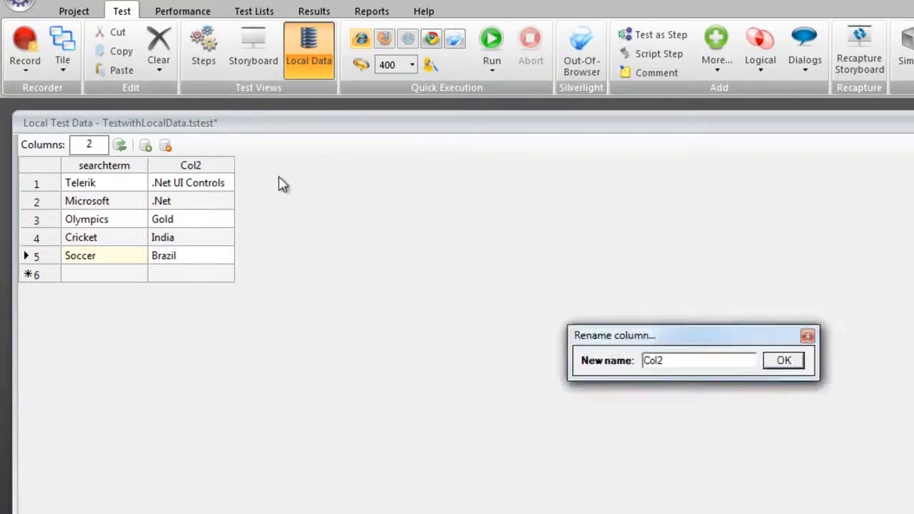
left_click_drag(678, 360, 528, 350)
type("resu")
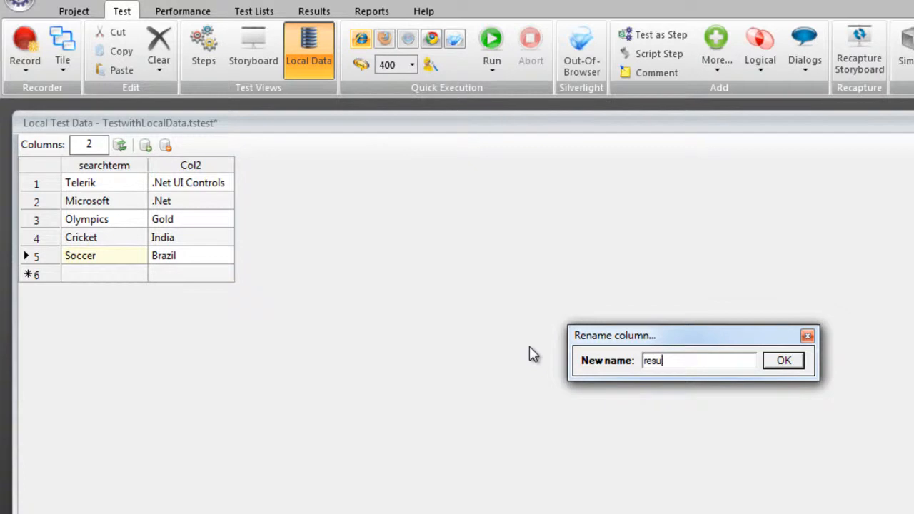
type("ktr")
key("BackSpace")
key("BackSpace")
key("BackSpace")
type("kt")
key("BackSpace")
key("BackSpace")
type("ltterm")
left_click(792, 364)
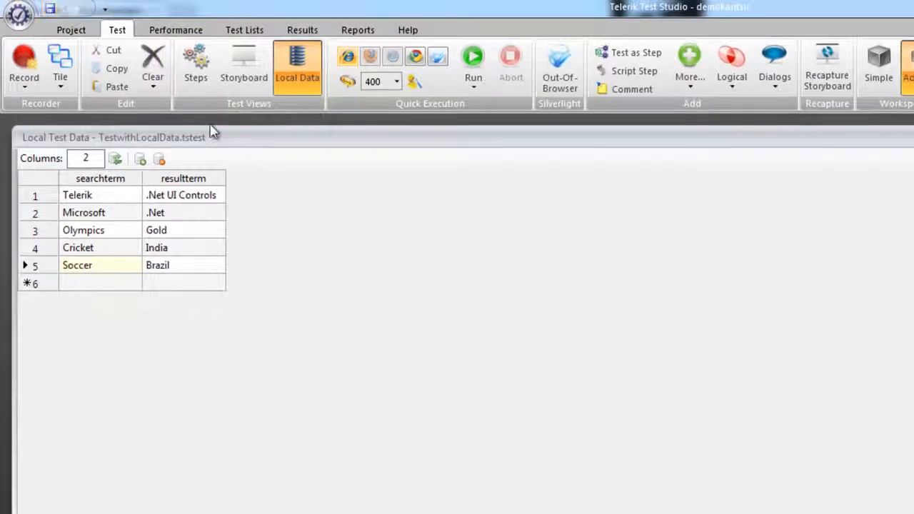
Step: Bind the Text property of the SearchBox text-entry step to the data expression $(searchterm)
left_click(197, 77)
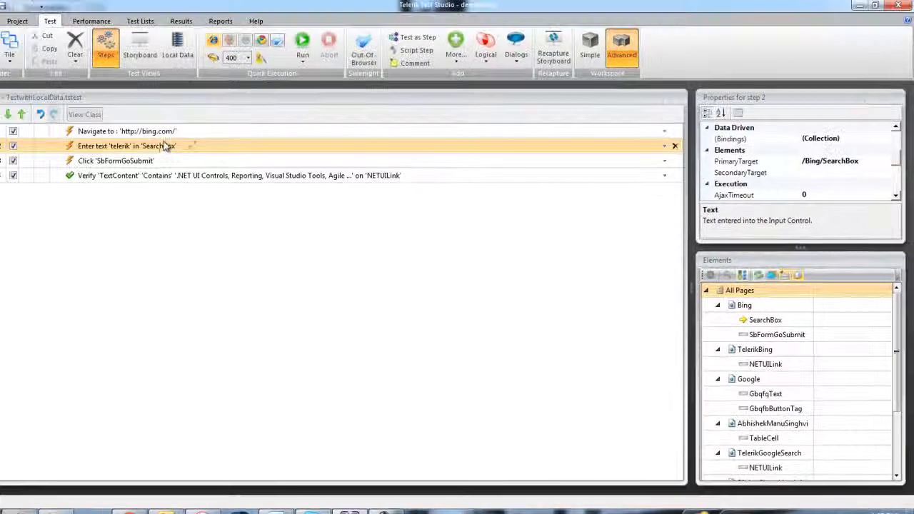
double_click(165, 146)
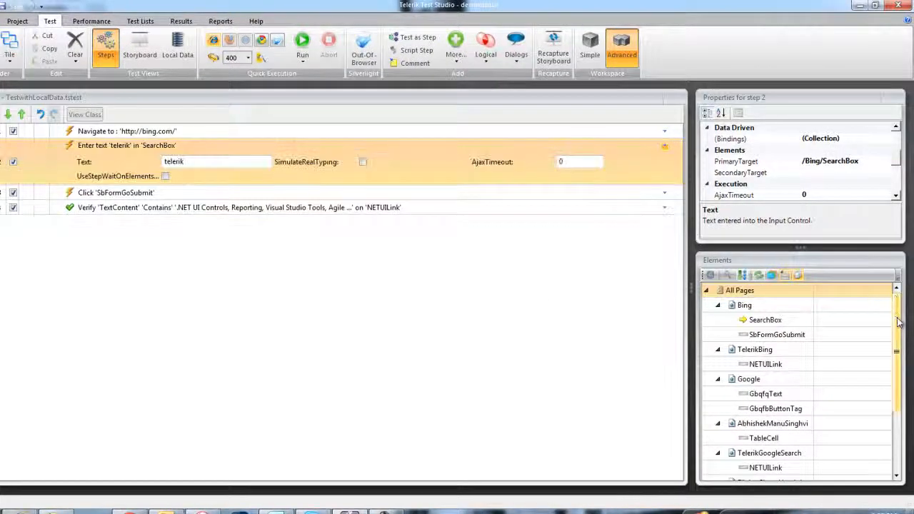
mouse_move(894, 161)
left_mouse_down()
mouse_move(908, 204)
mouse_move(905, 156)
left_mouse_up()
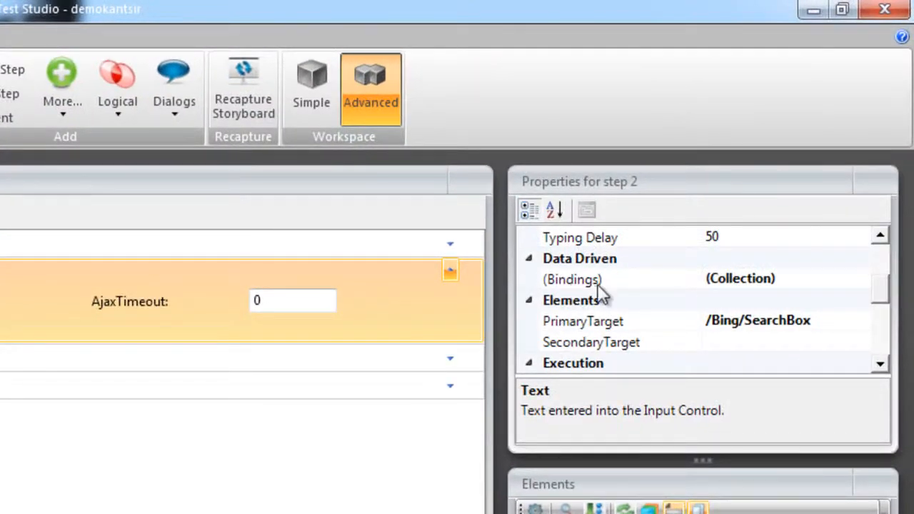
left_click(809, 280)
left_click(860, 279)
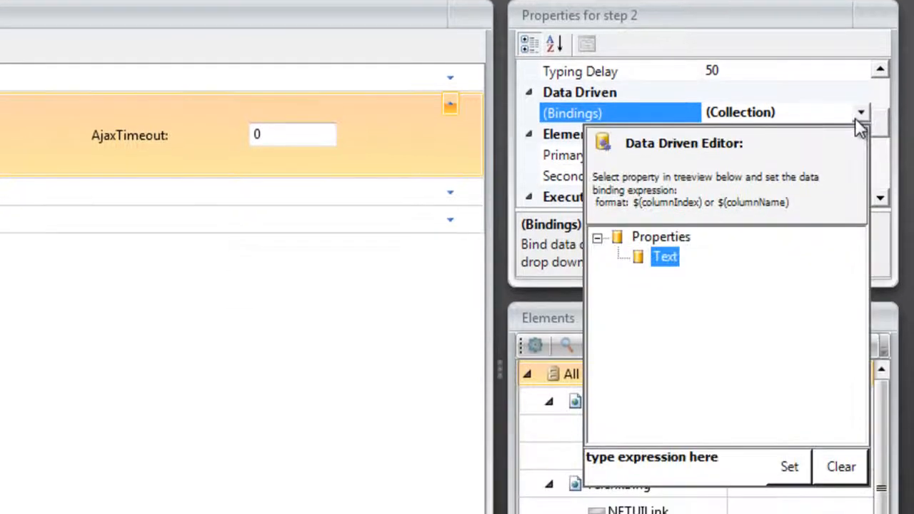
left_click_drag(743, 447, 472, 436)
key("Delete")
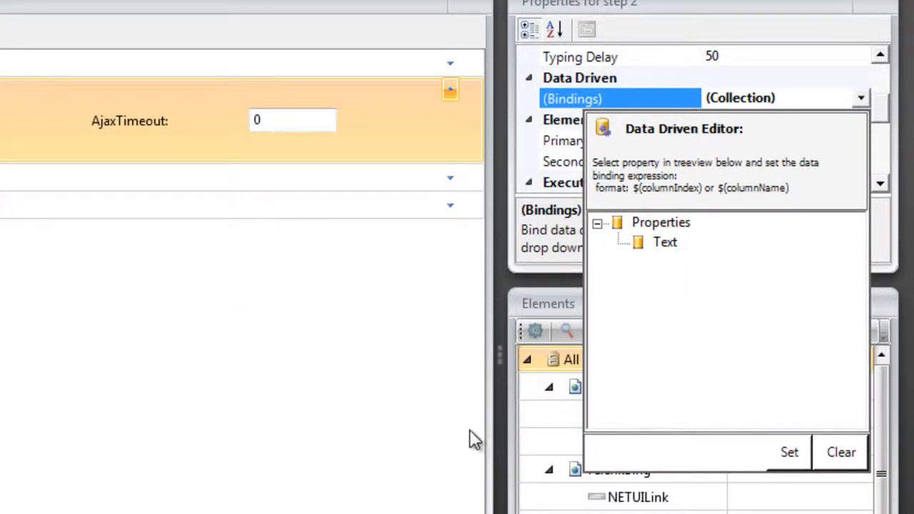
type("$(searchterm)")
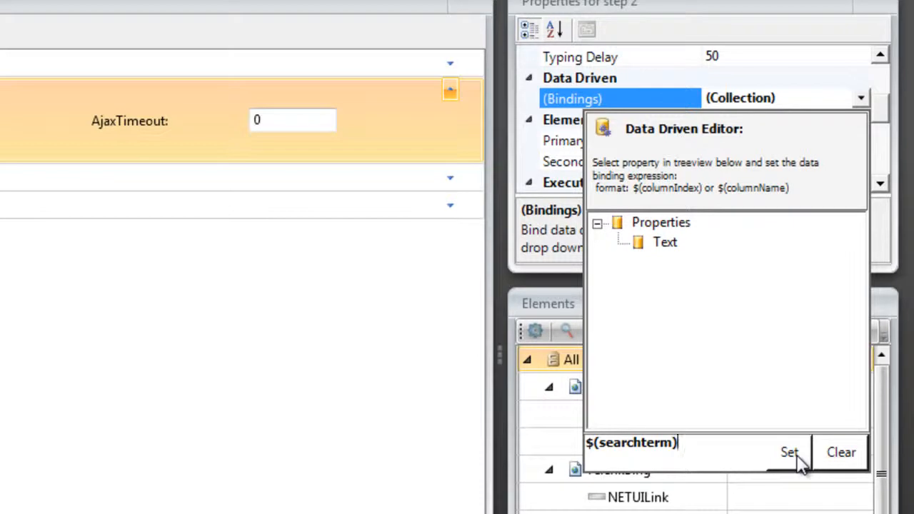
left_click(797, 457)
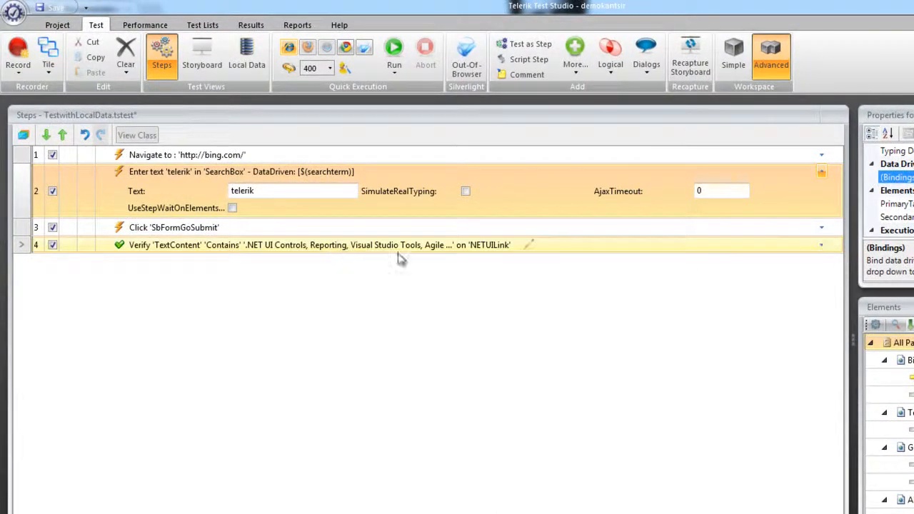
Step: Bind the ExpectedString property of the NETUILink verification step to $(resultterm) and save the test
left_click(405, 250)
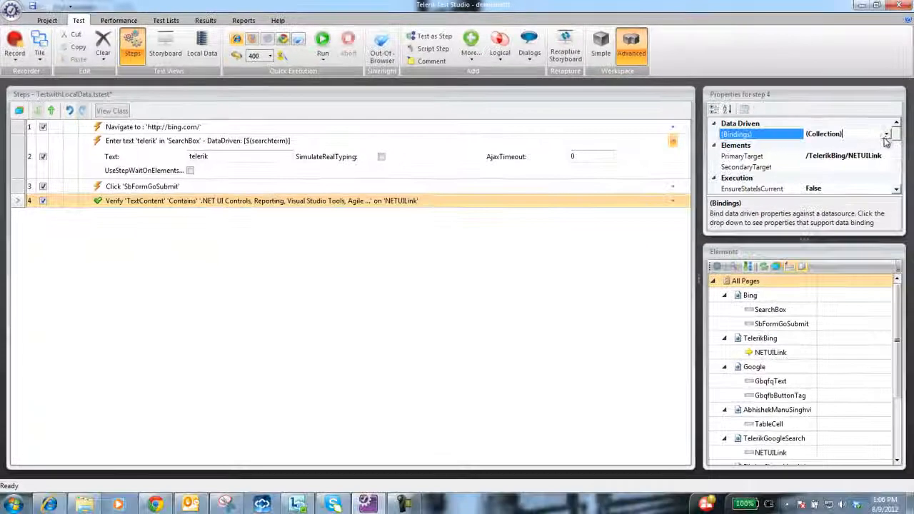
left_click(885, 135)
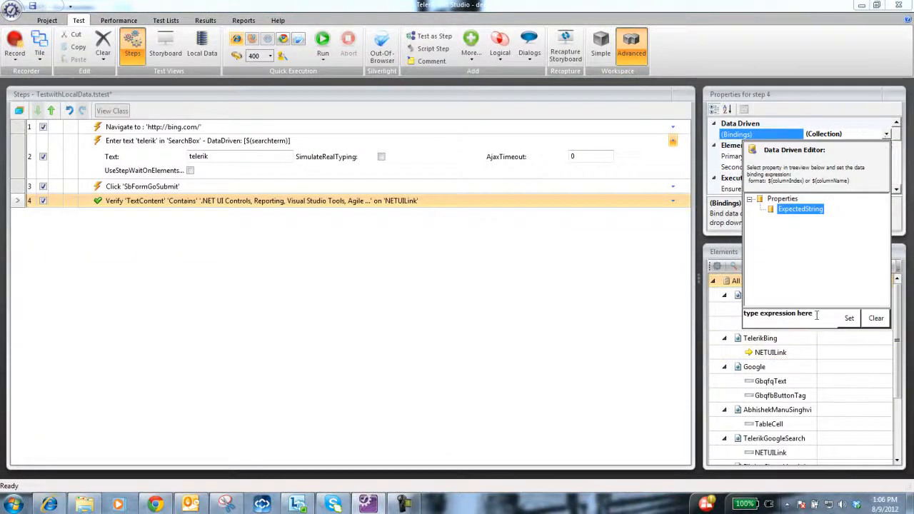
left_click(799, 209)
left_click(782, 313)
key("BackSpace")
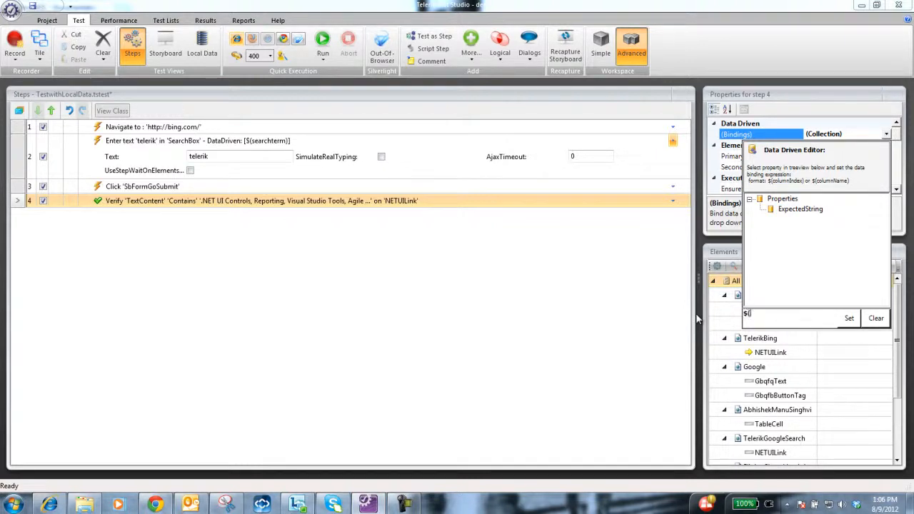
type("$(resultterm")
type(")")
left_click(847, 317)
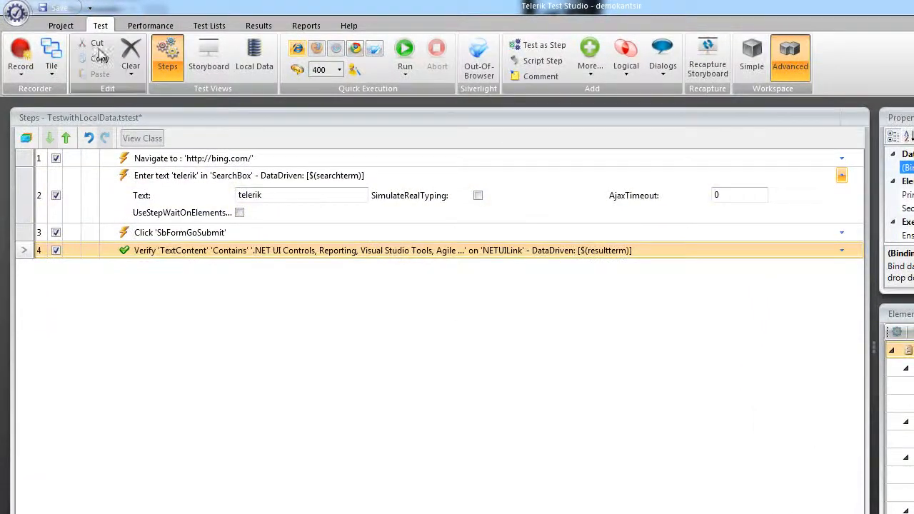
left_click(60, 8)
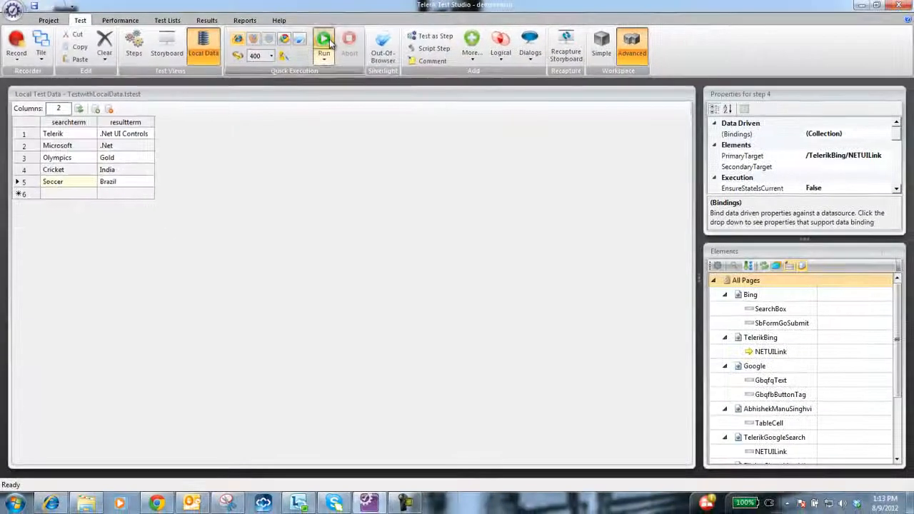
Step: Run the data-driven test and review its execution log from the step list
left_click(324, 41)
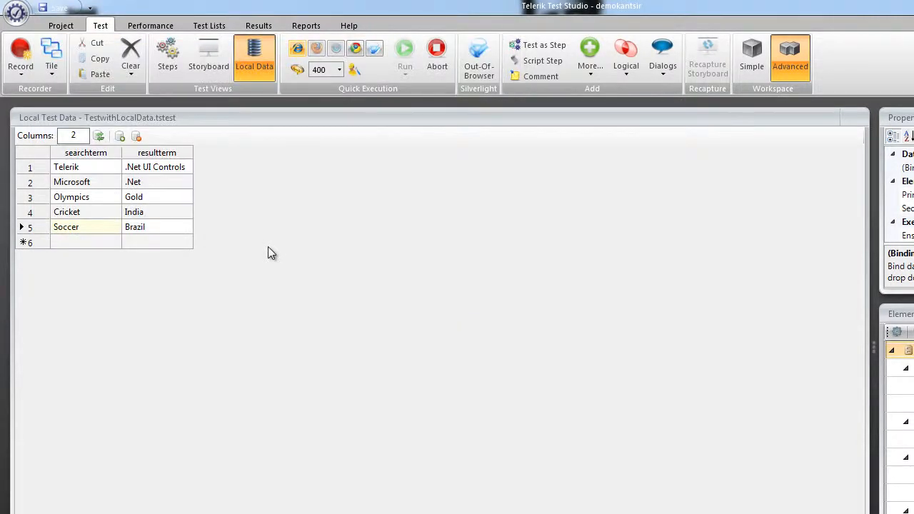
left_click(167, 62)
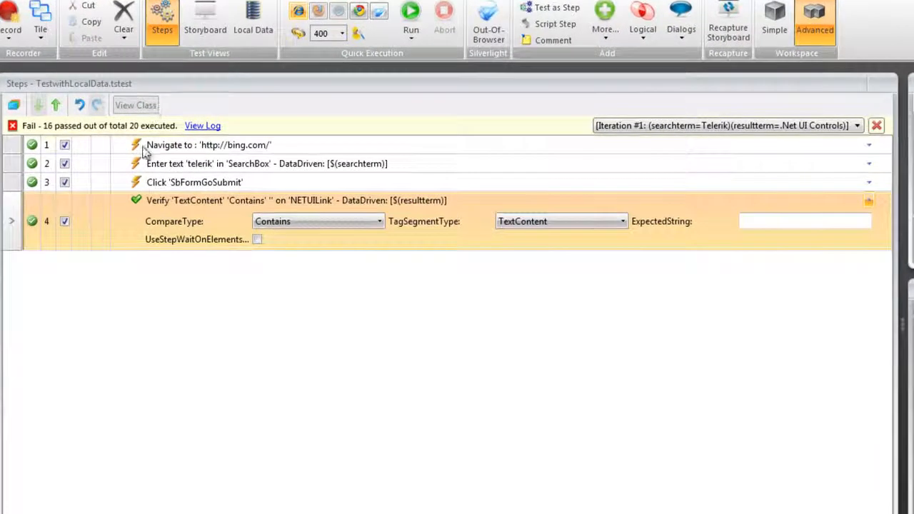
left_click(204, 127)
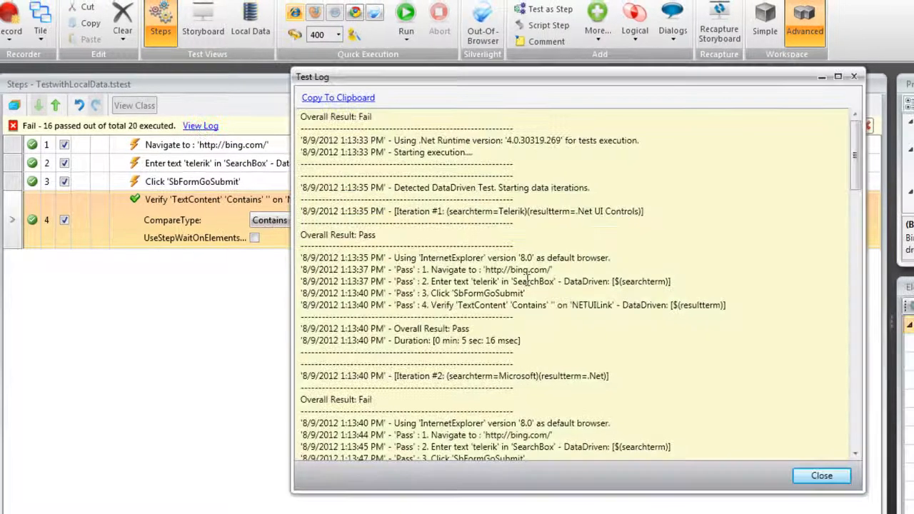
scroll(481, 294, "down", 2)
scroll(463, 289, "up", 4)
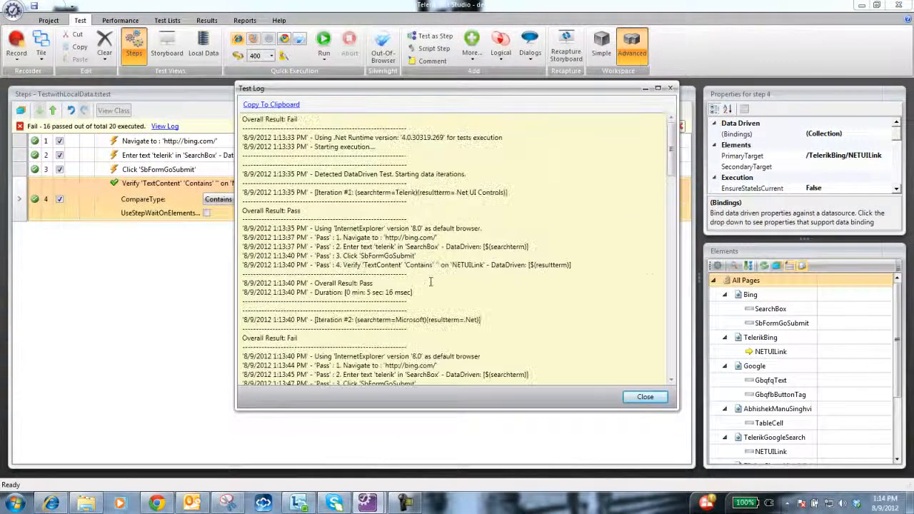
scroll(463, 289, "down", 1)
left_click(644, 396)
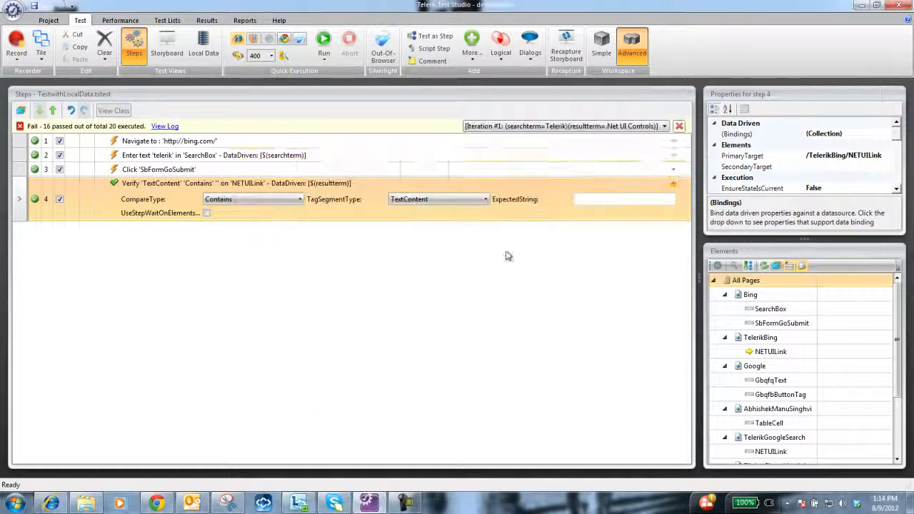
Step: Review the step results of iteration #1 (Telerik) and switch to those of iteration #2 (Microsoft)
left_click(664, 126)
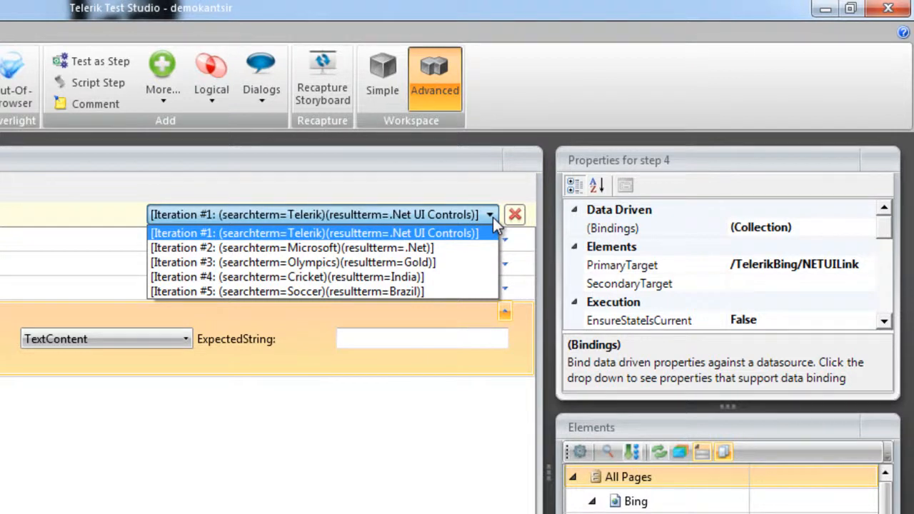
left_click(370, 236)
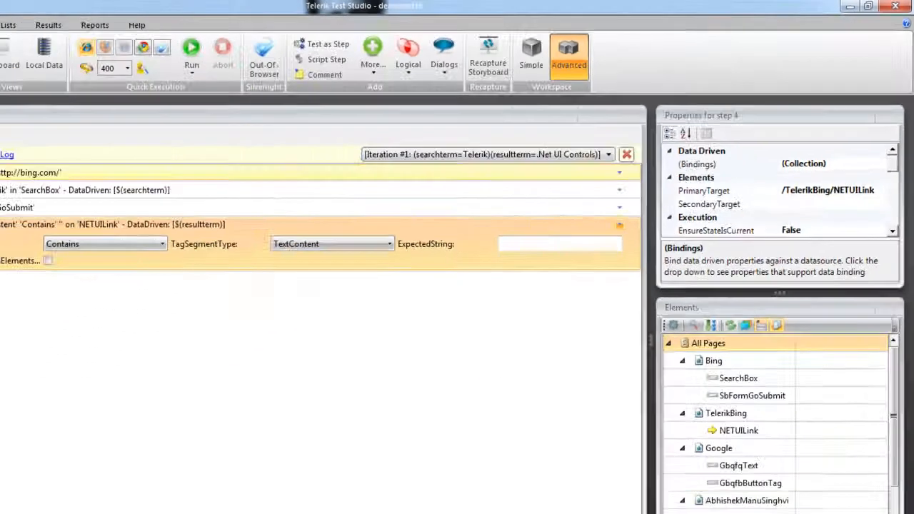
left_click(528, 164)
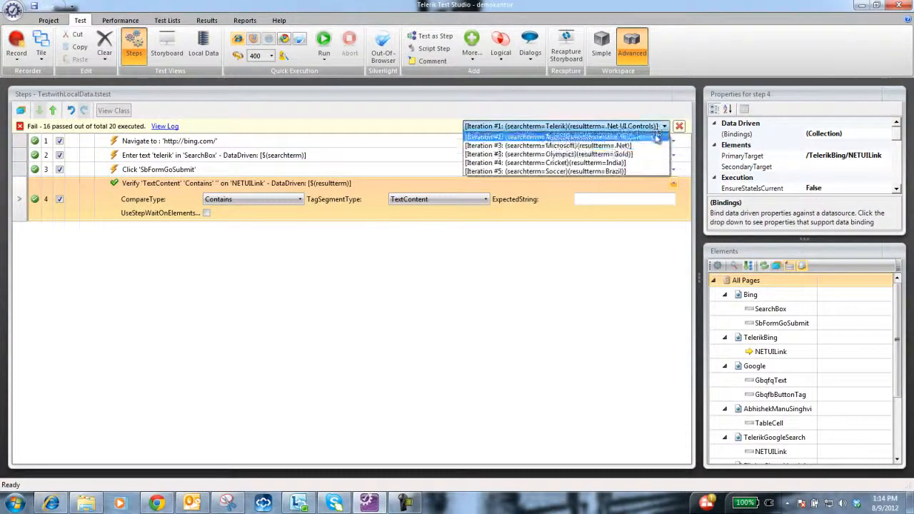
left_click(613, 147)
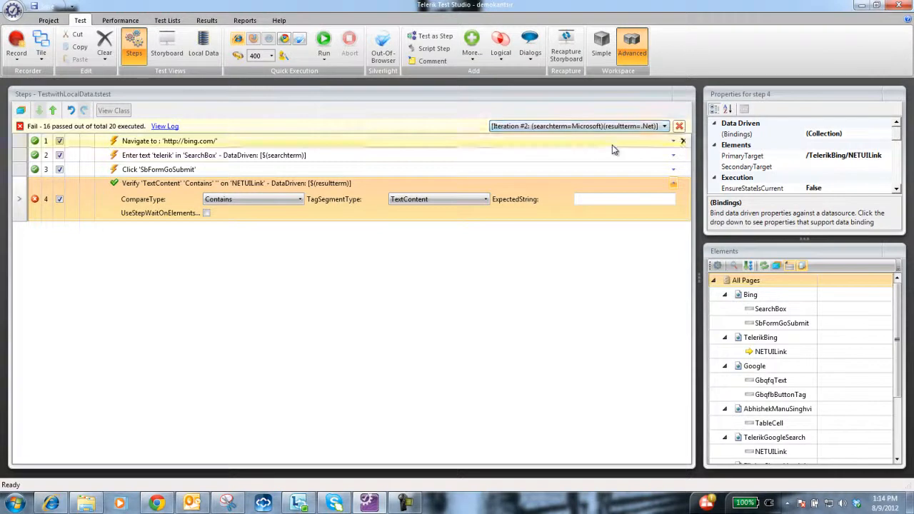
Step: Examine the failure details of the verification step, comparing the expected result with the value at time of failure
left_click(36, 201)
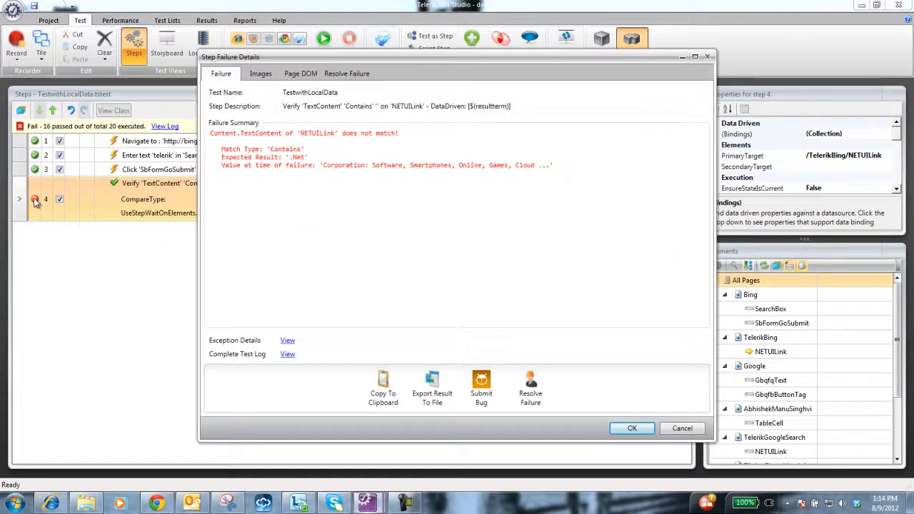
double_click(298, 157)
left_click_drag(323, 165, 362, 165)
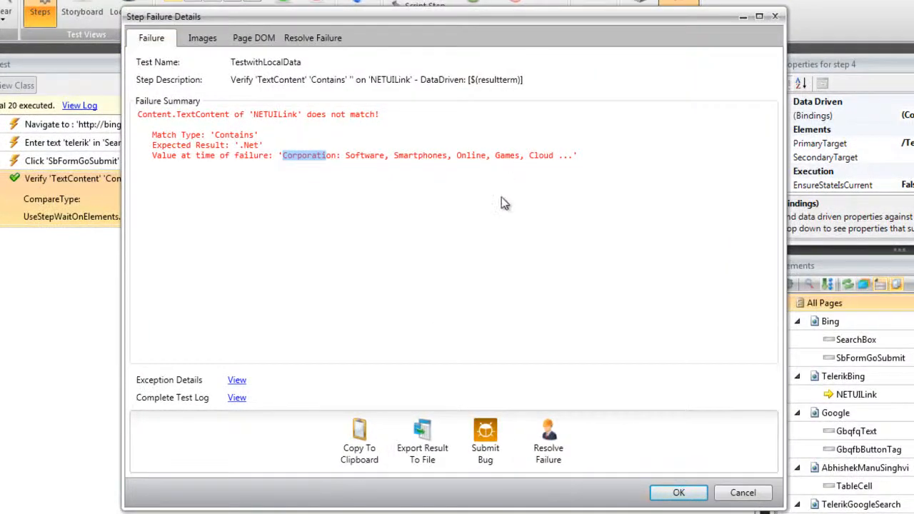
left_click(682, 493)
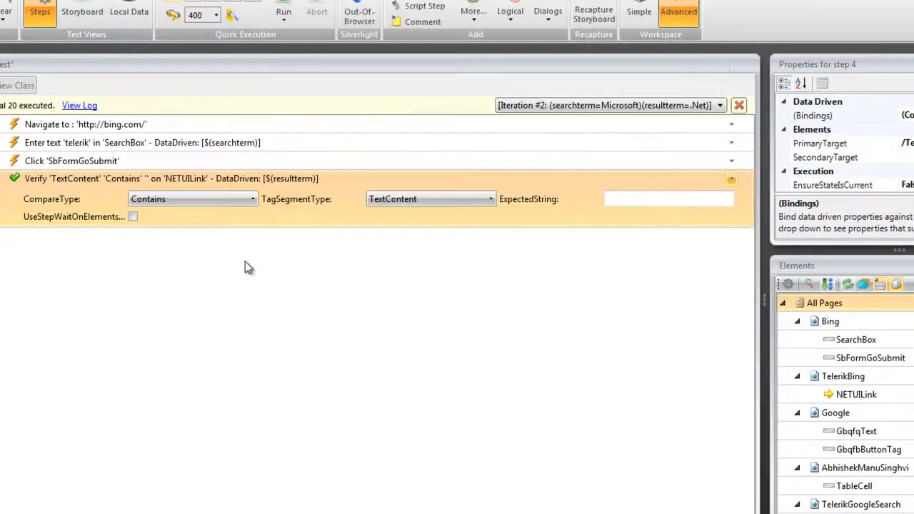